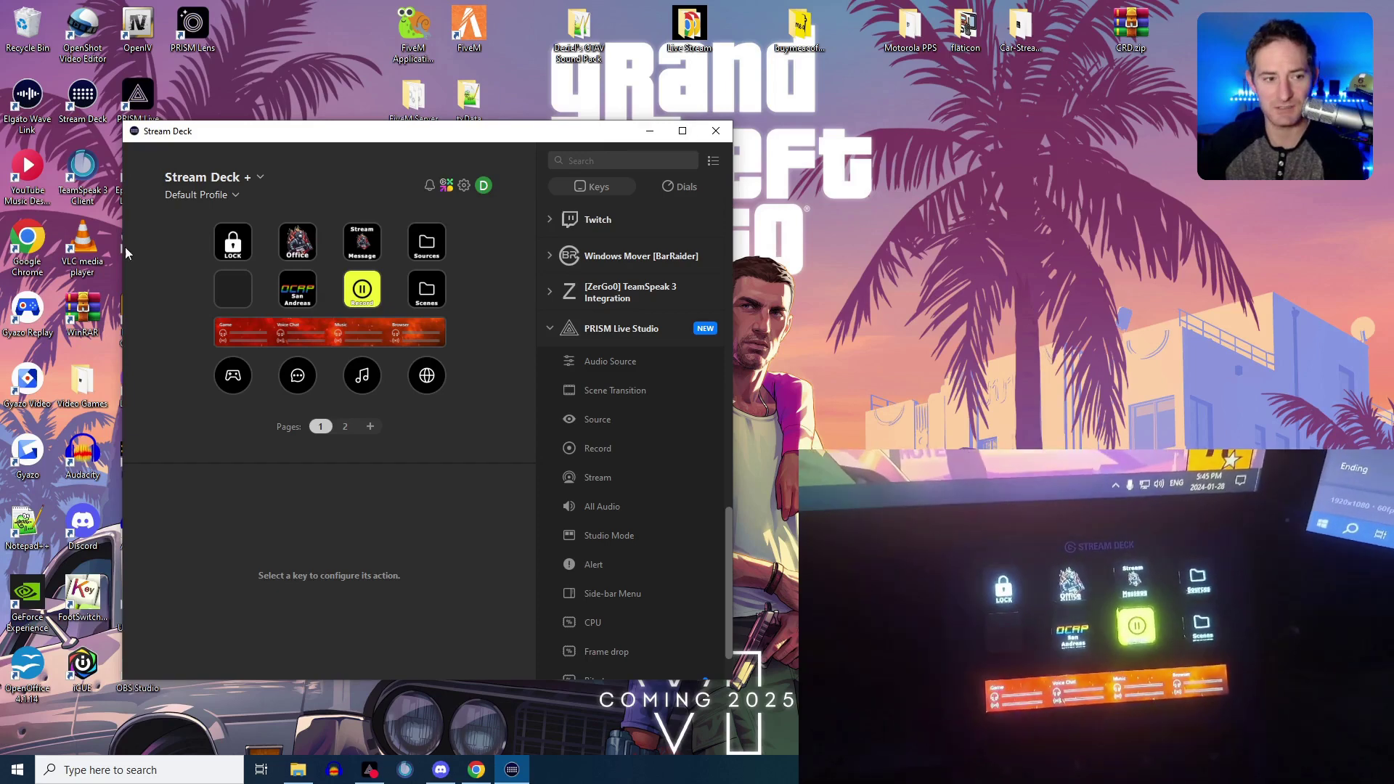
# Step: Inspect the LOCK multi action's Door Lock sound and Switch to Keypad profile steps, then return to the key grid
pyautogui.click(234, 244)
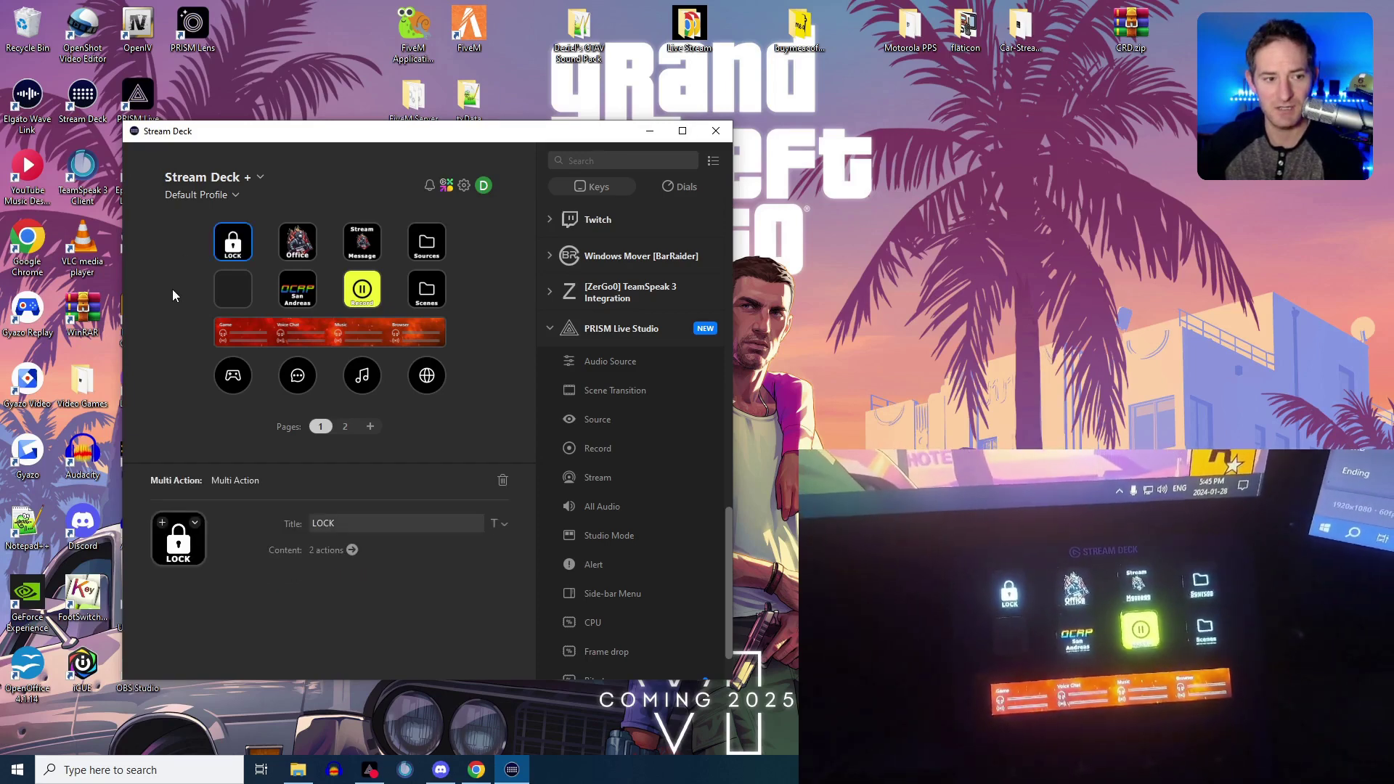
pyautogui.click(352, 551)
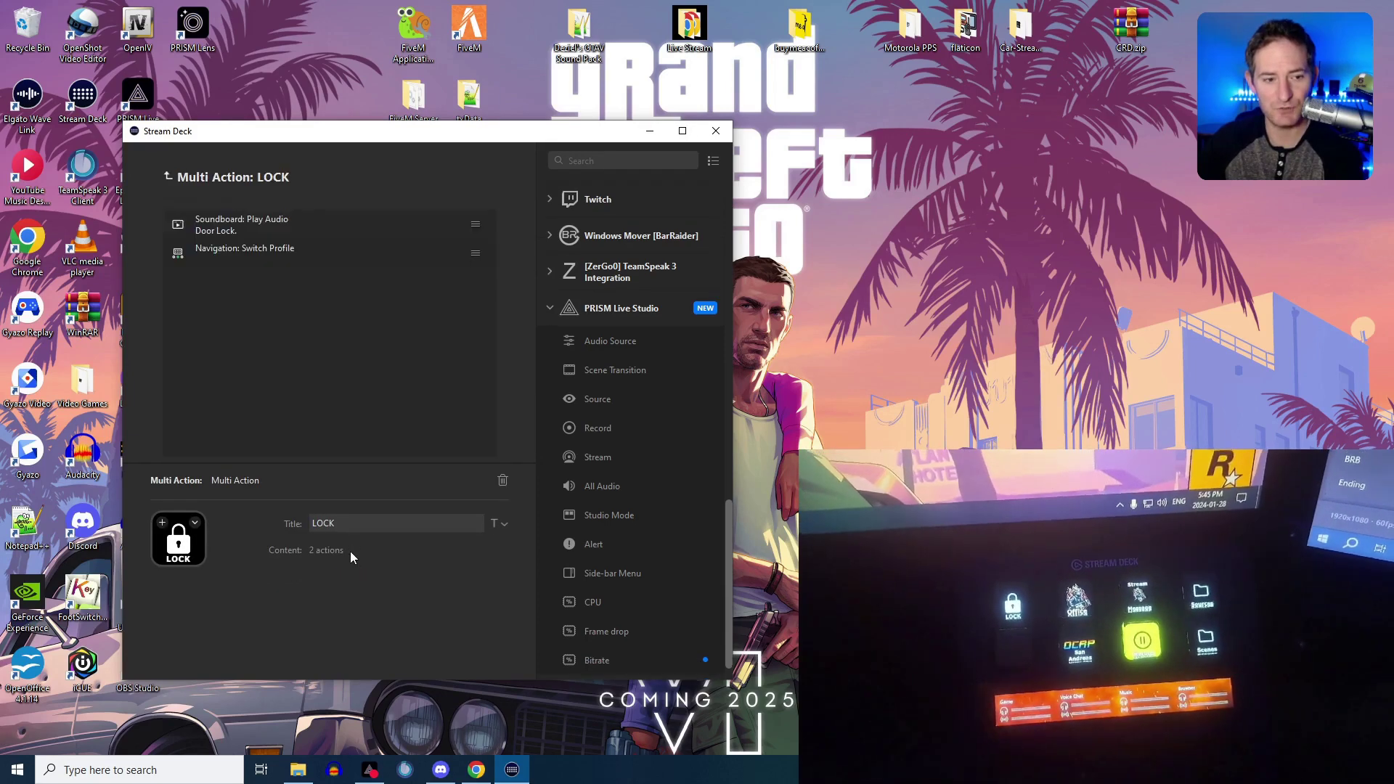
pyautogui.click(248, 229)
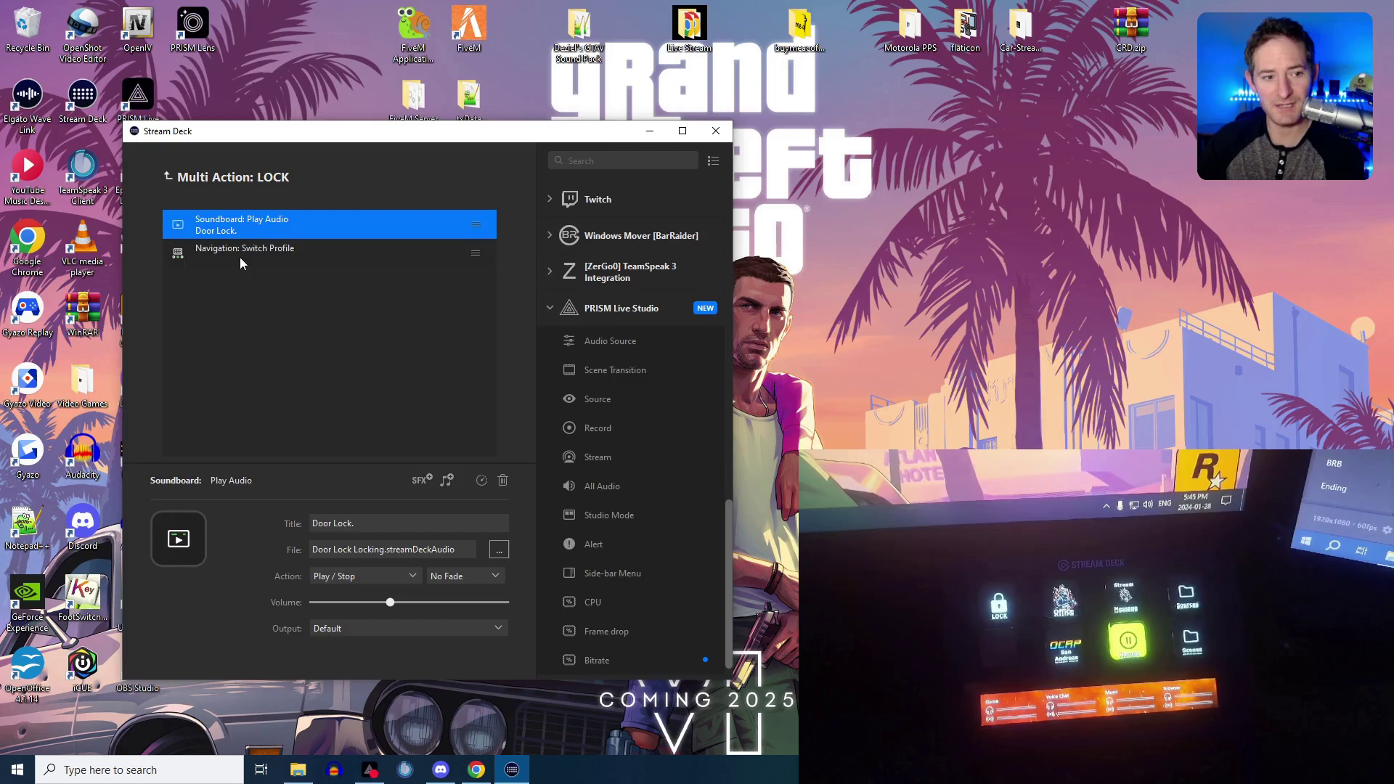
pyautogui.click(240, 257)
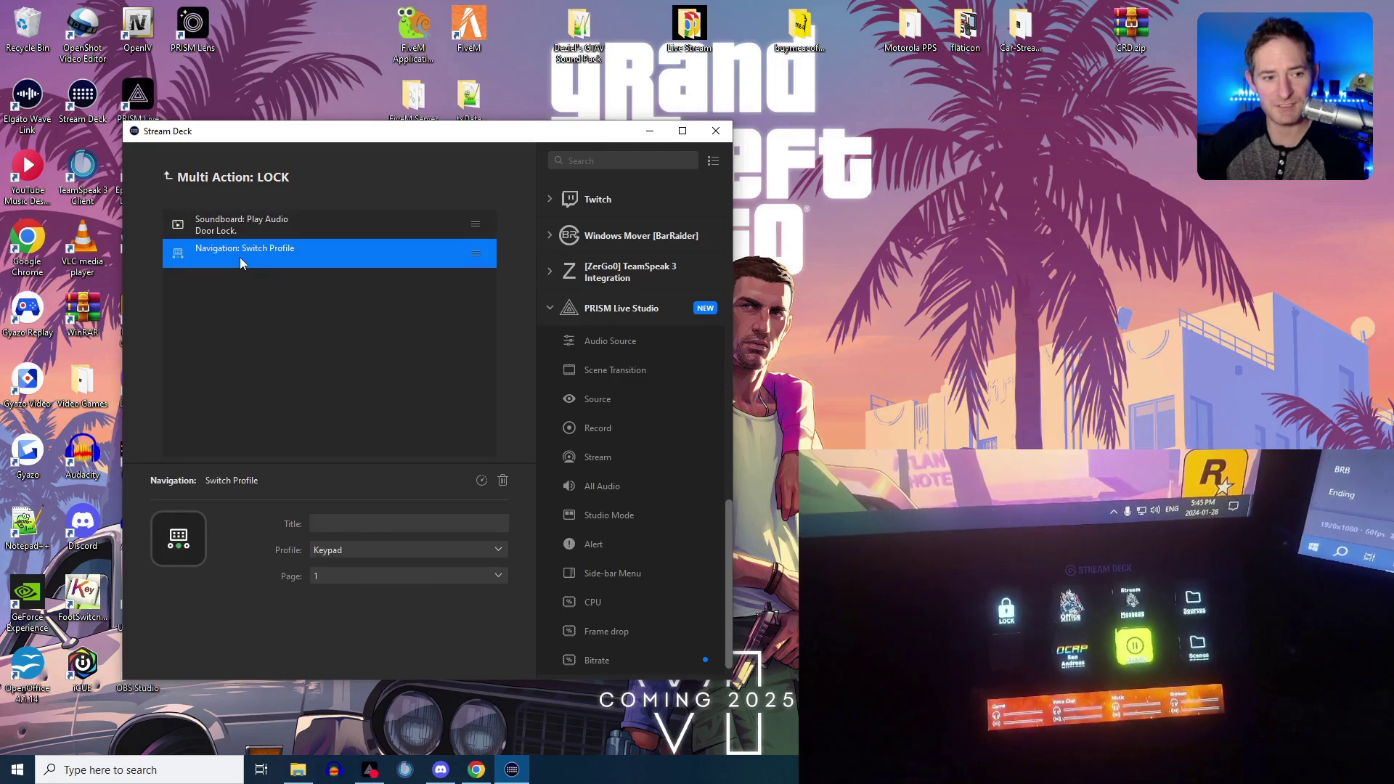
pyautogui.click(167, 176)
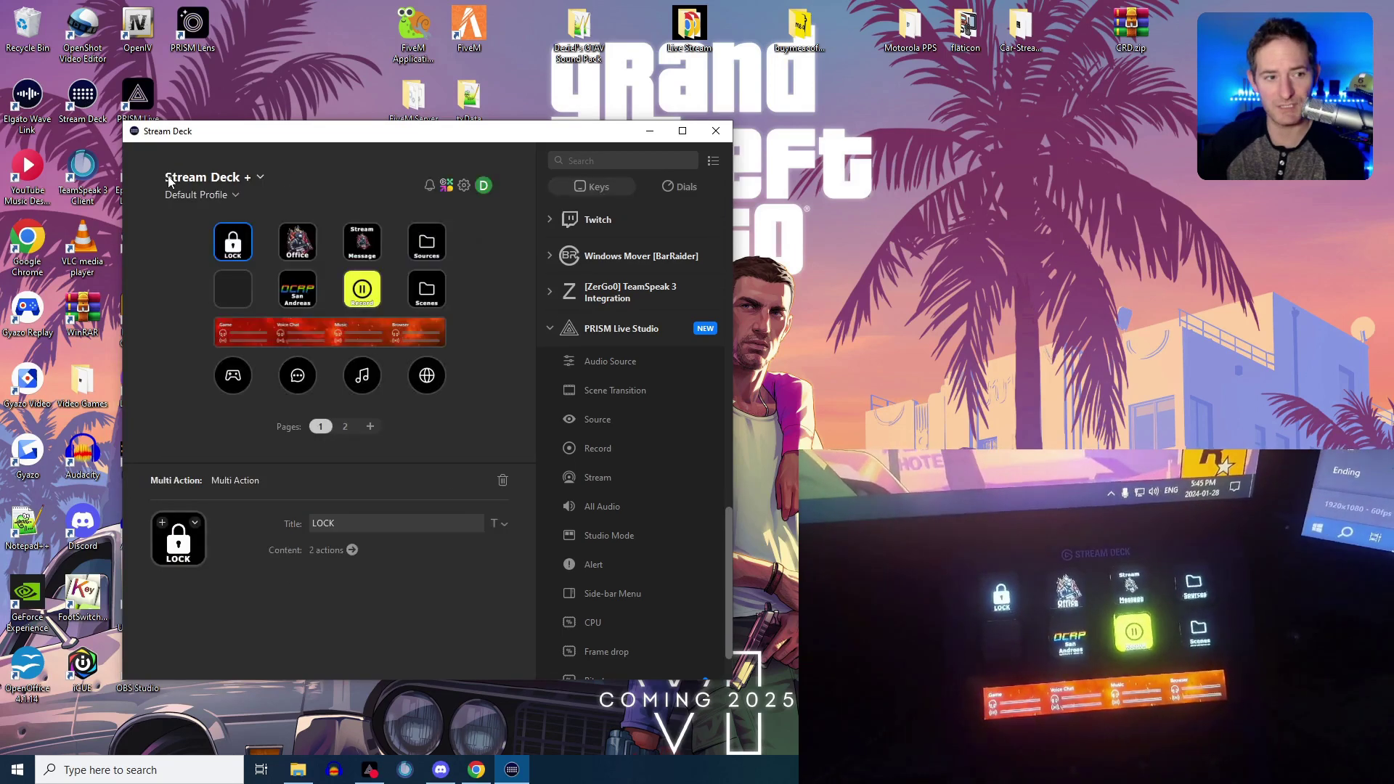
# Step: Switch the Stream Deck + to the Keypad profile
pyautogui.click(233, 196)
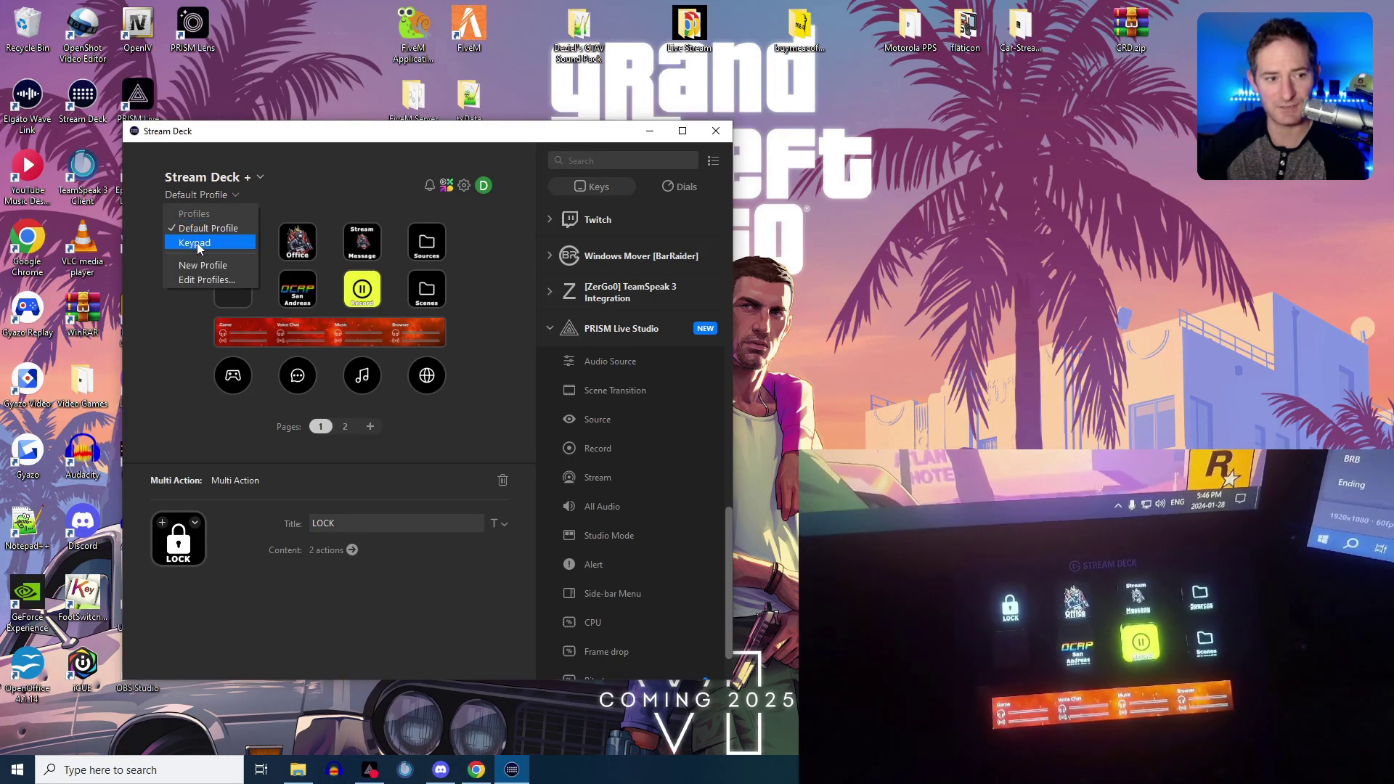
pyautogui.click(315, 193)
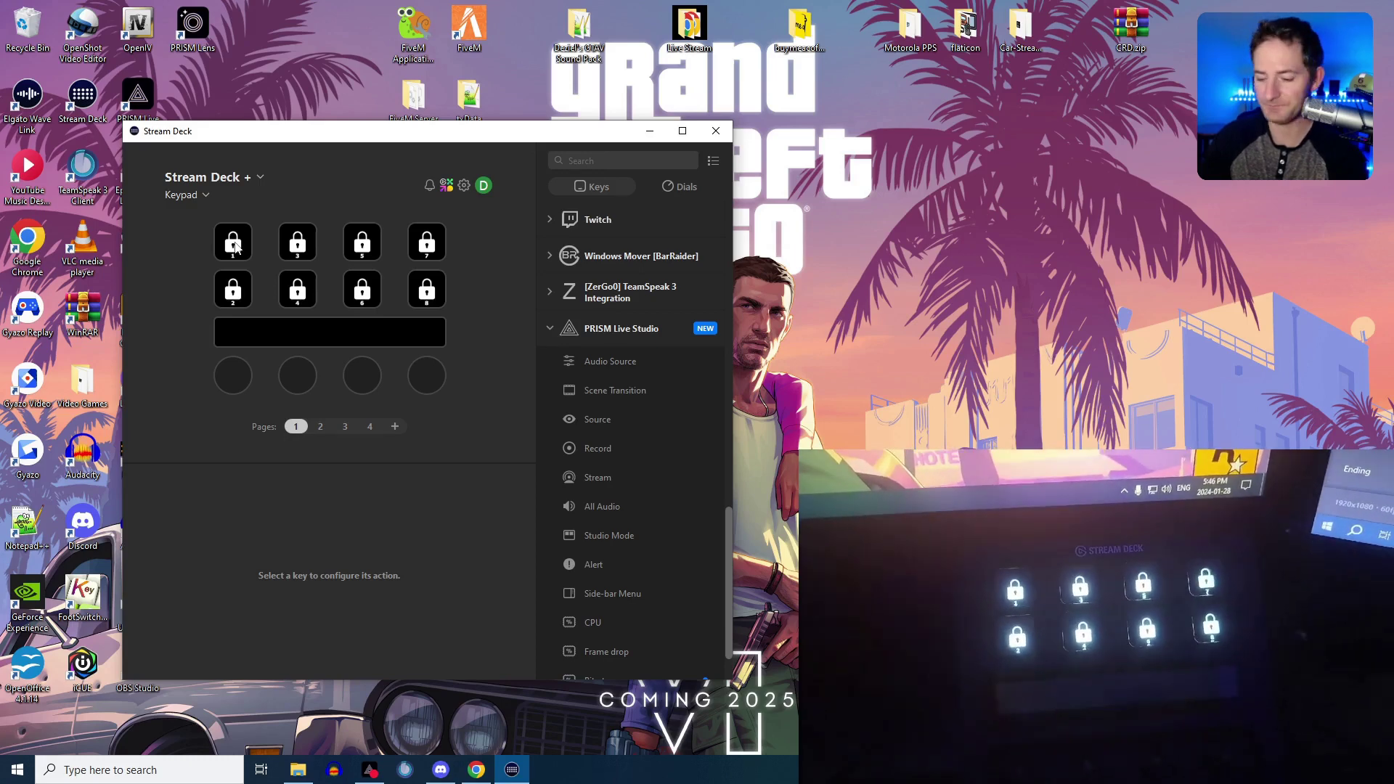
# Step: Check the Go to Page settings of keys 1, 3, 5 and 7, and expand the Navigation actions category
pyautogui.click(233, 245)
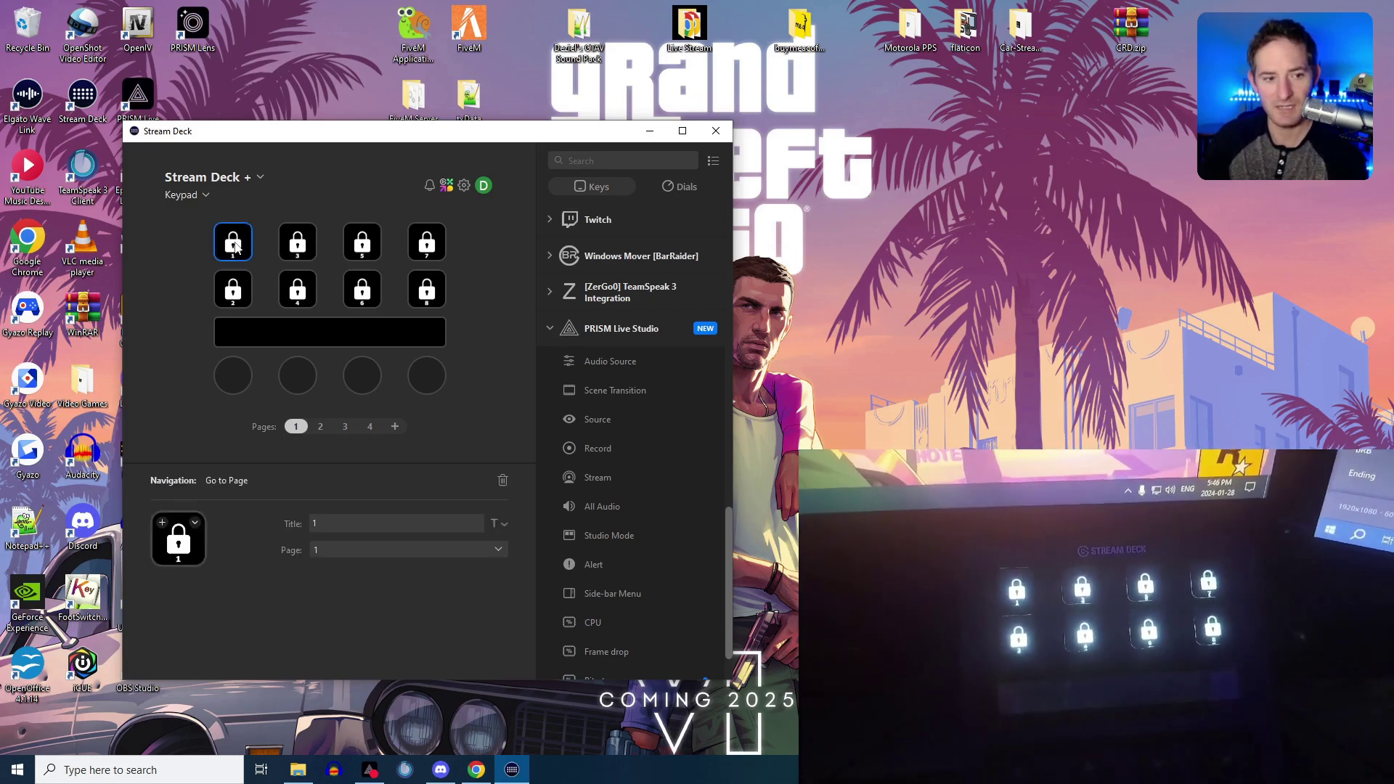
pyautogui.click(297, 243)
pyautogui.click(362, 243)
pyautogui.click(428, 249)
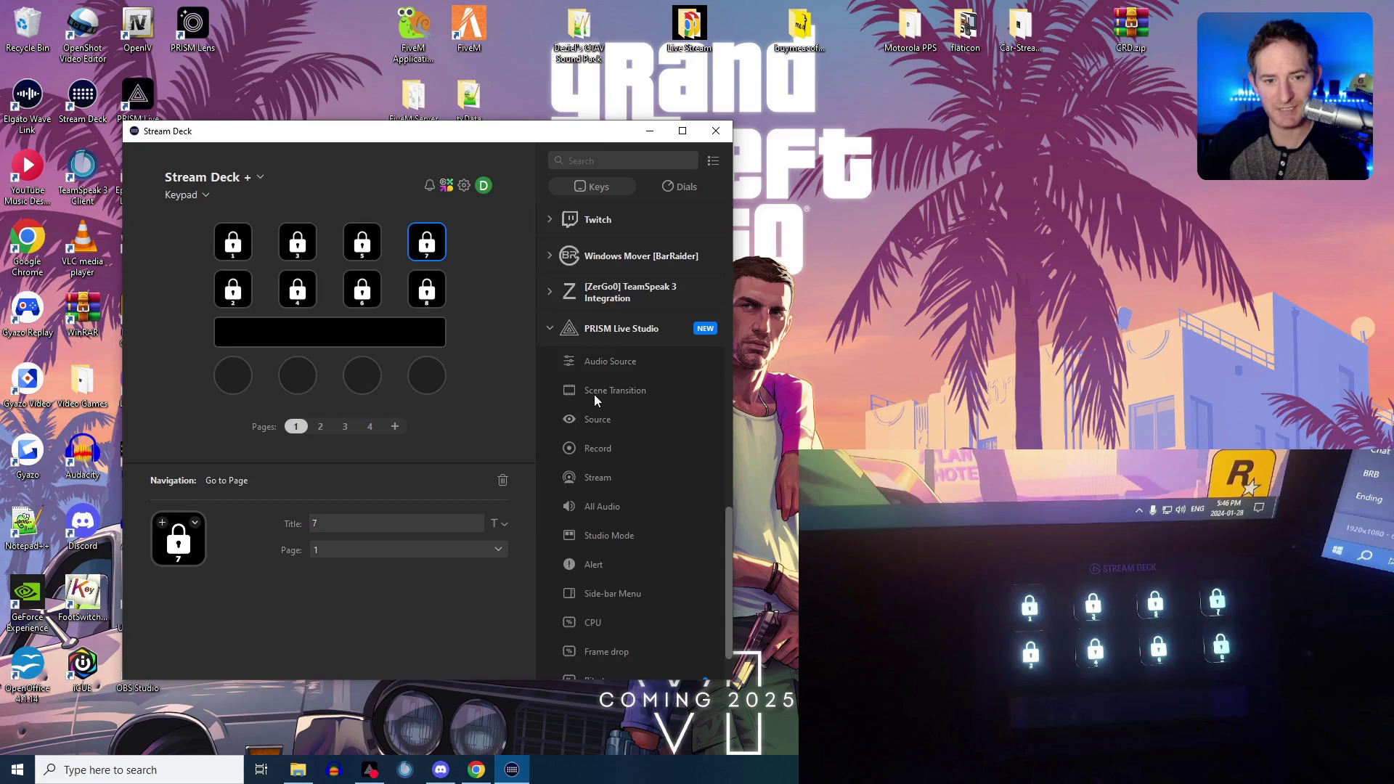
pyautogui.scroll(10, 595, 392)
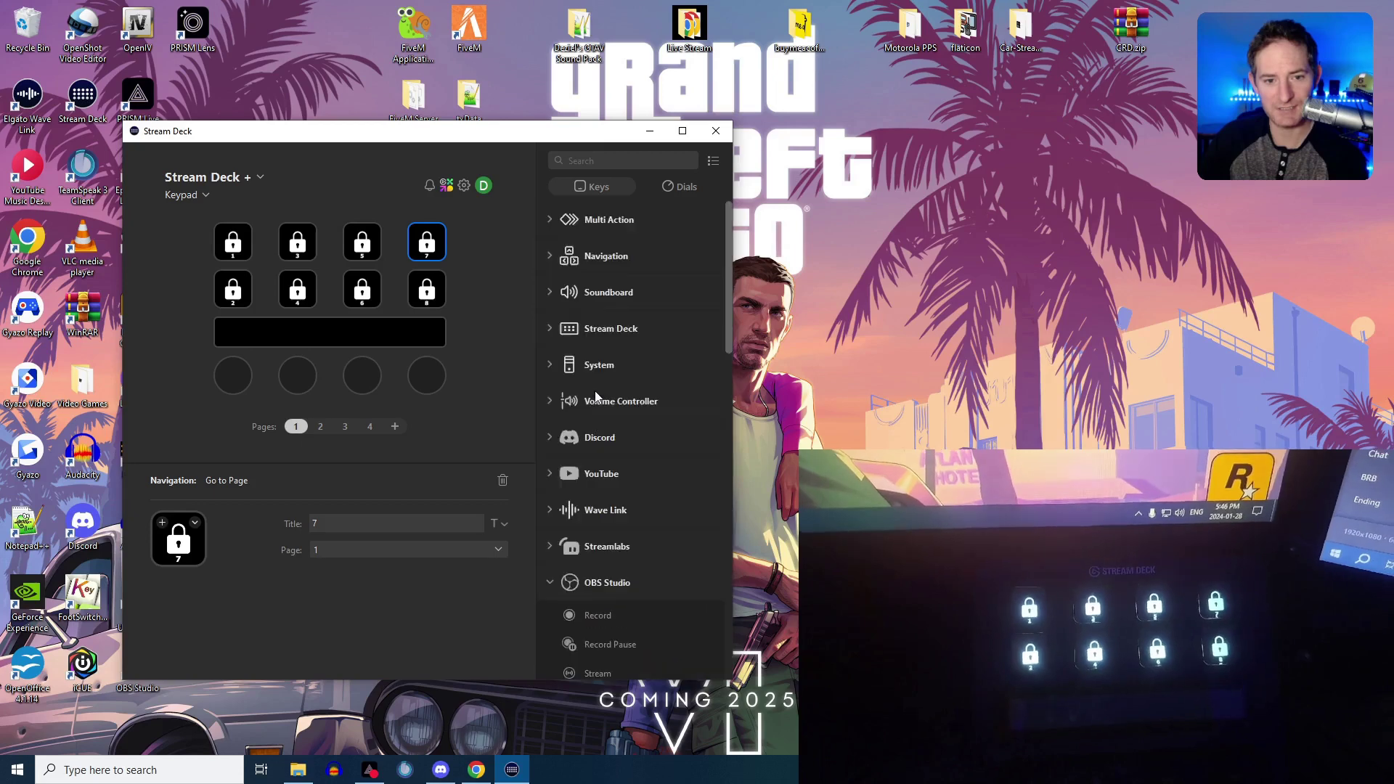
pyautogui.click(550, 255)
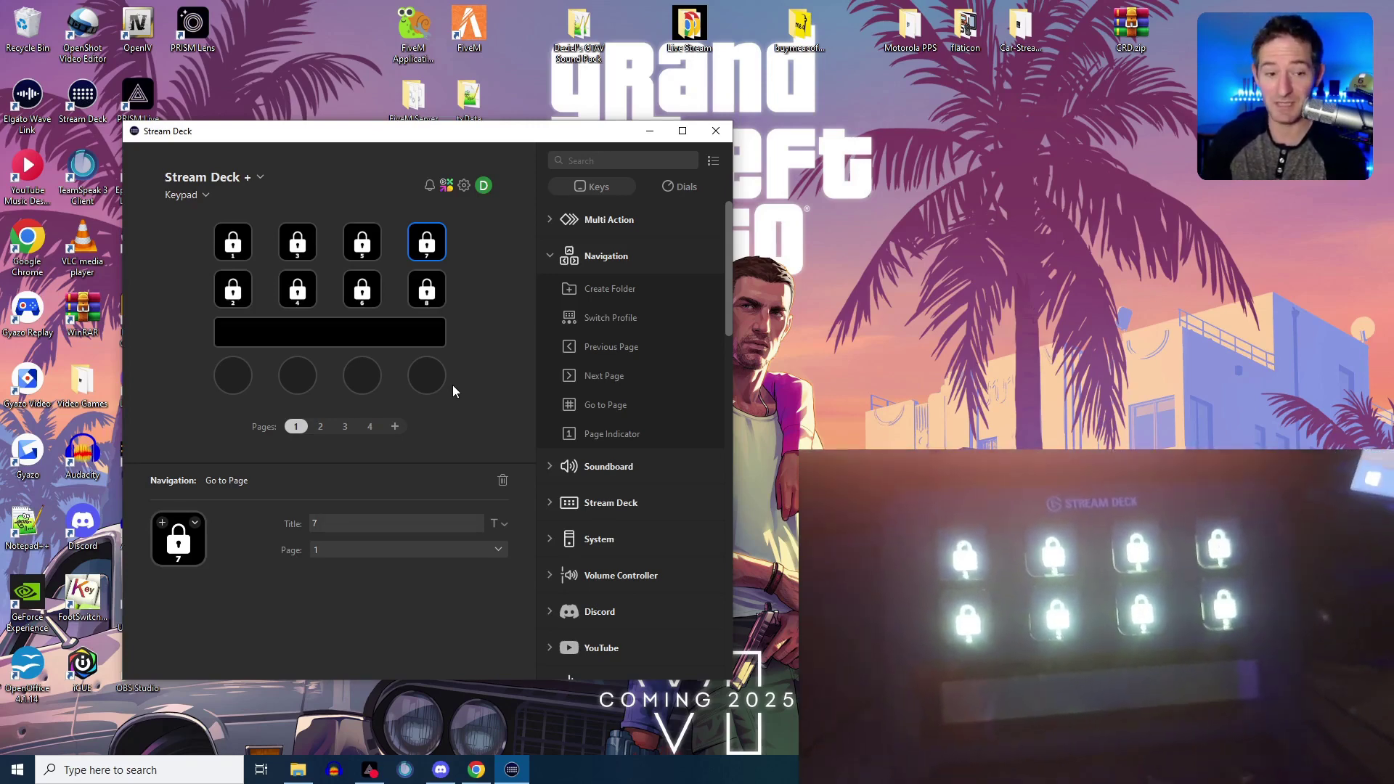
# Step: Confirm keys 1, 3, 5 and 7 each target page 1, then clear the key selection
pyautogui.click(233, 248)
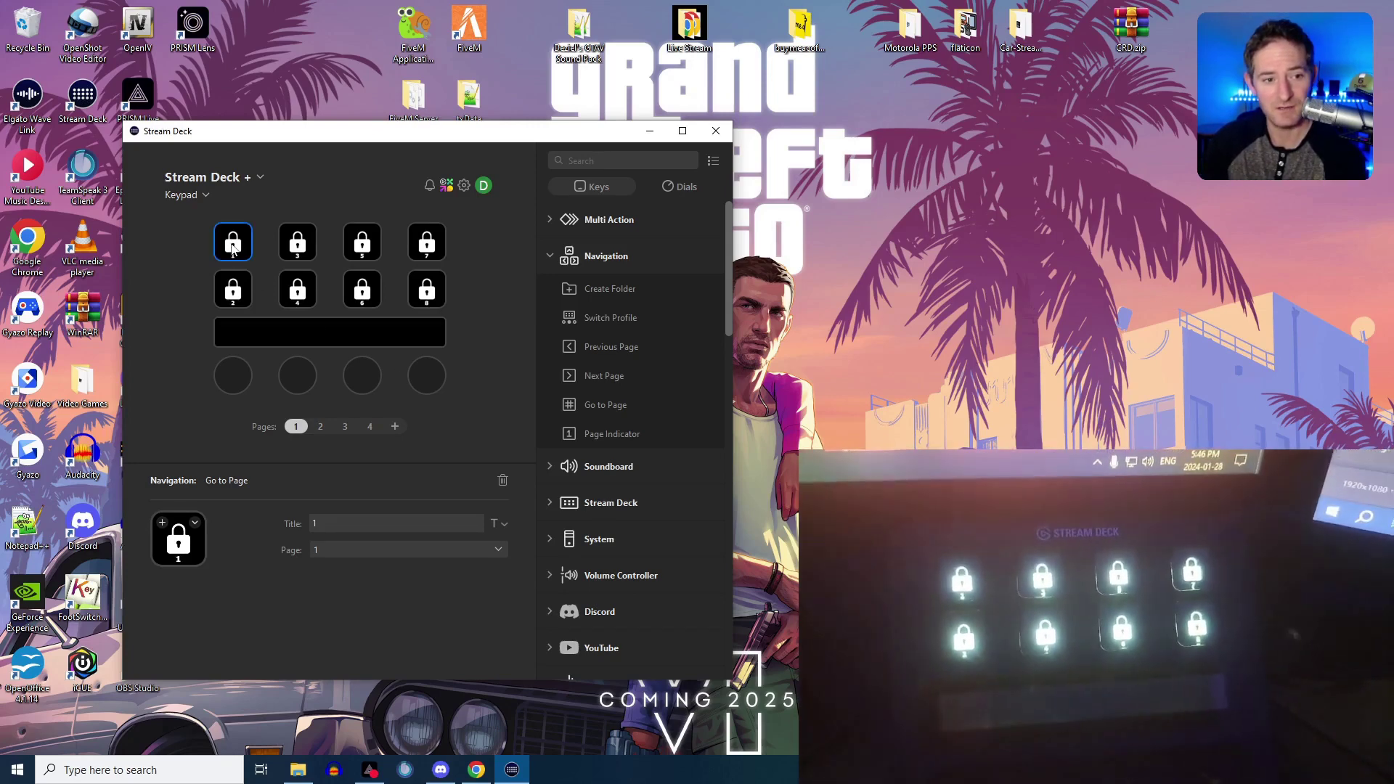
pyautogui.click(296, 247)
pyautogui.click(363, 247)
pyautogui.click(425, 249)
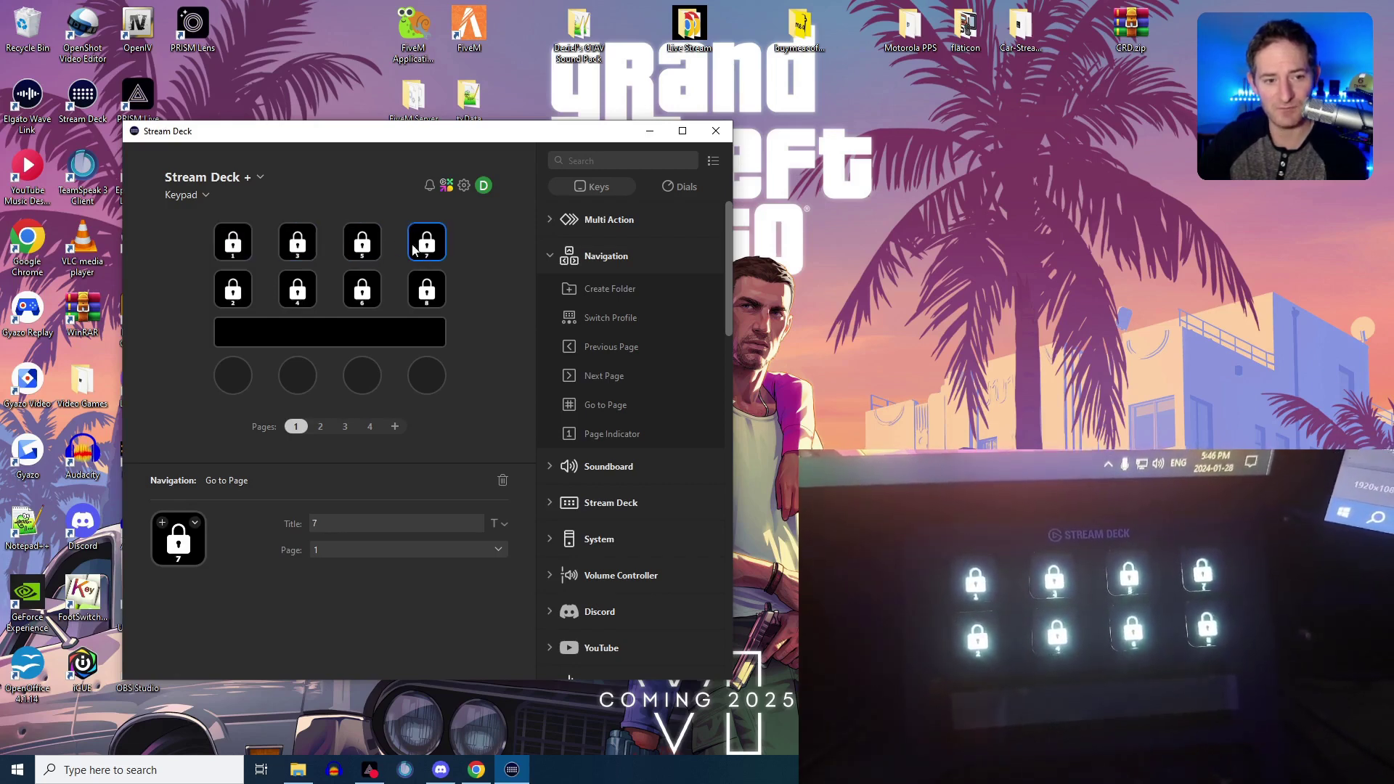
pyautogui.click(172, 294)
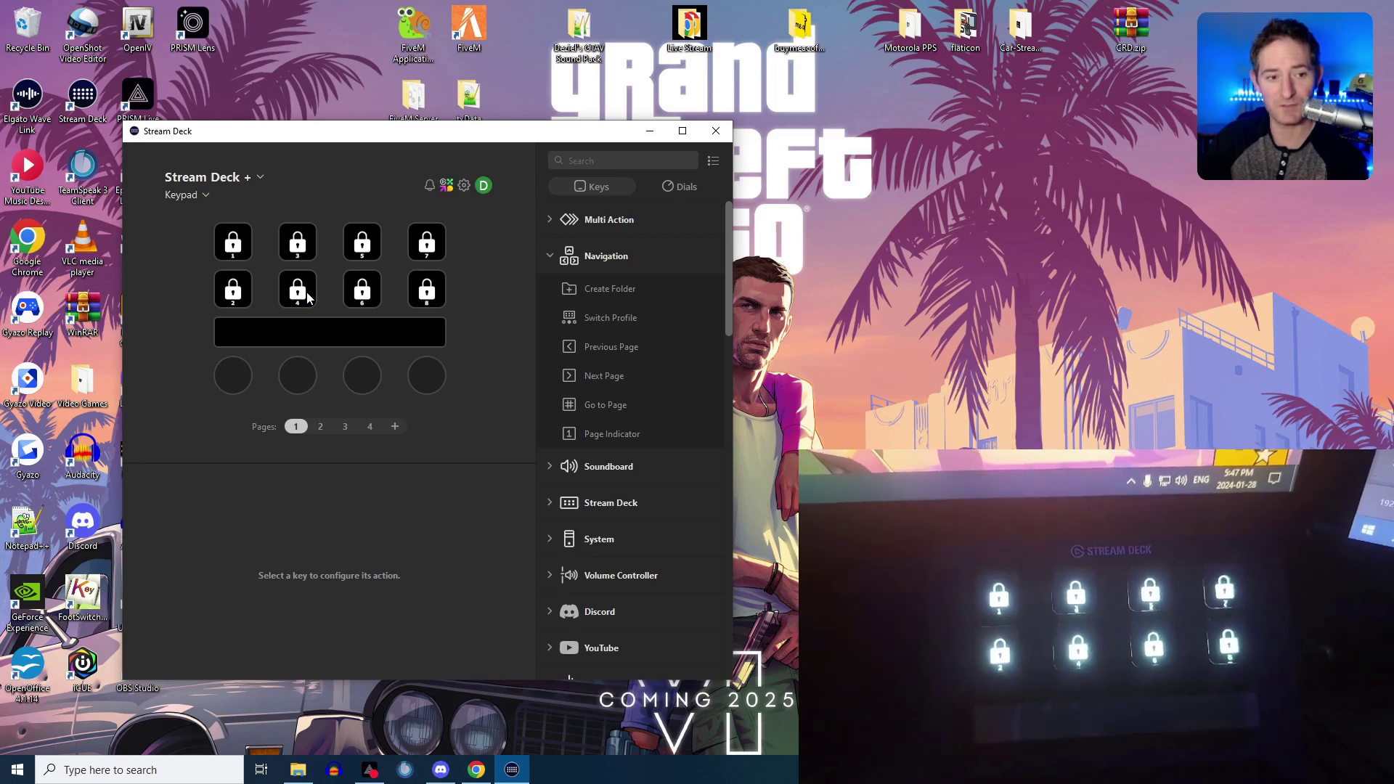
# Step: Check the page targets of keys 2, 1, 5, 6, 8 and 7 on page 1
pyautogui.click(236, 298)
pyautogui.click(232, 245)
pyautogui.click(363, 245)
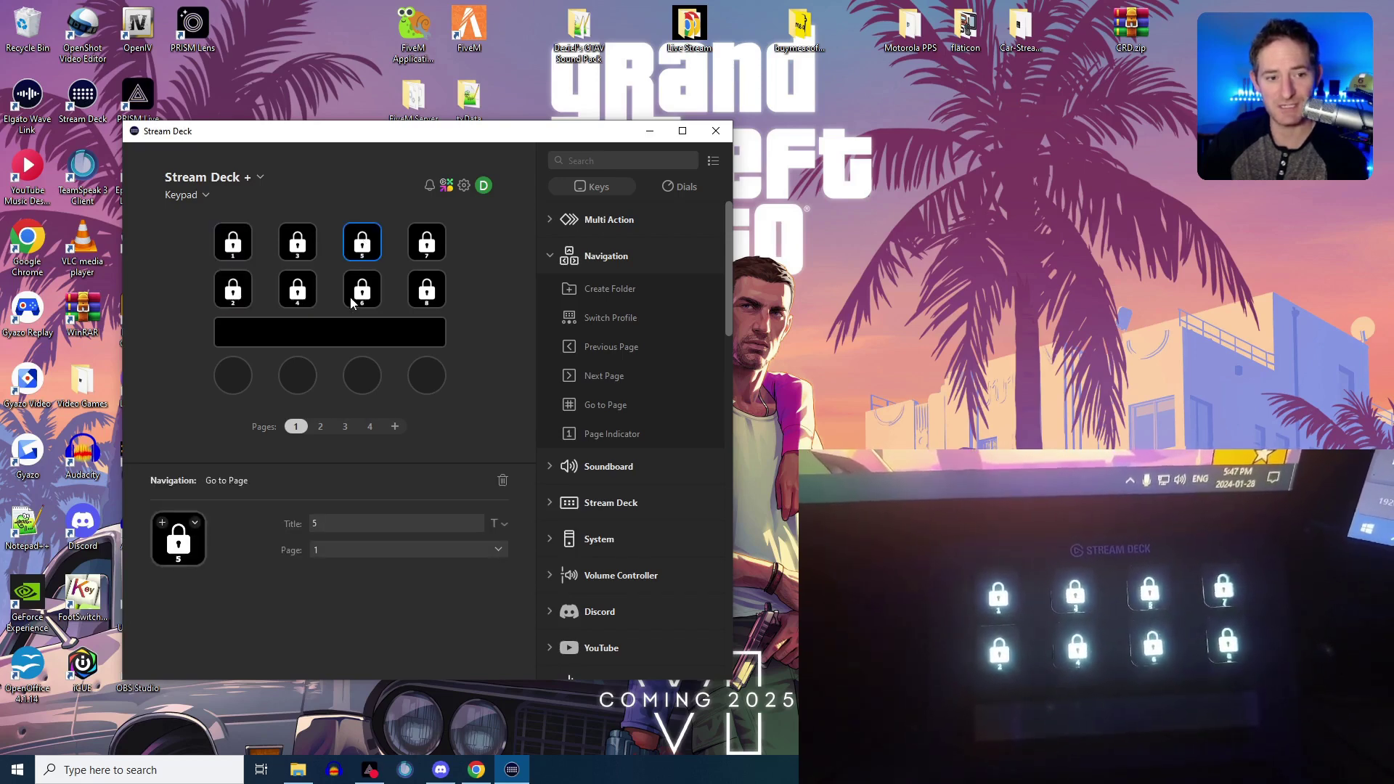
pyautogui.click(358, 298)
pyautogui.click(436, 296)
pyautogui.click(433, 247)
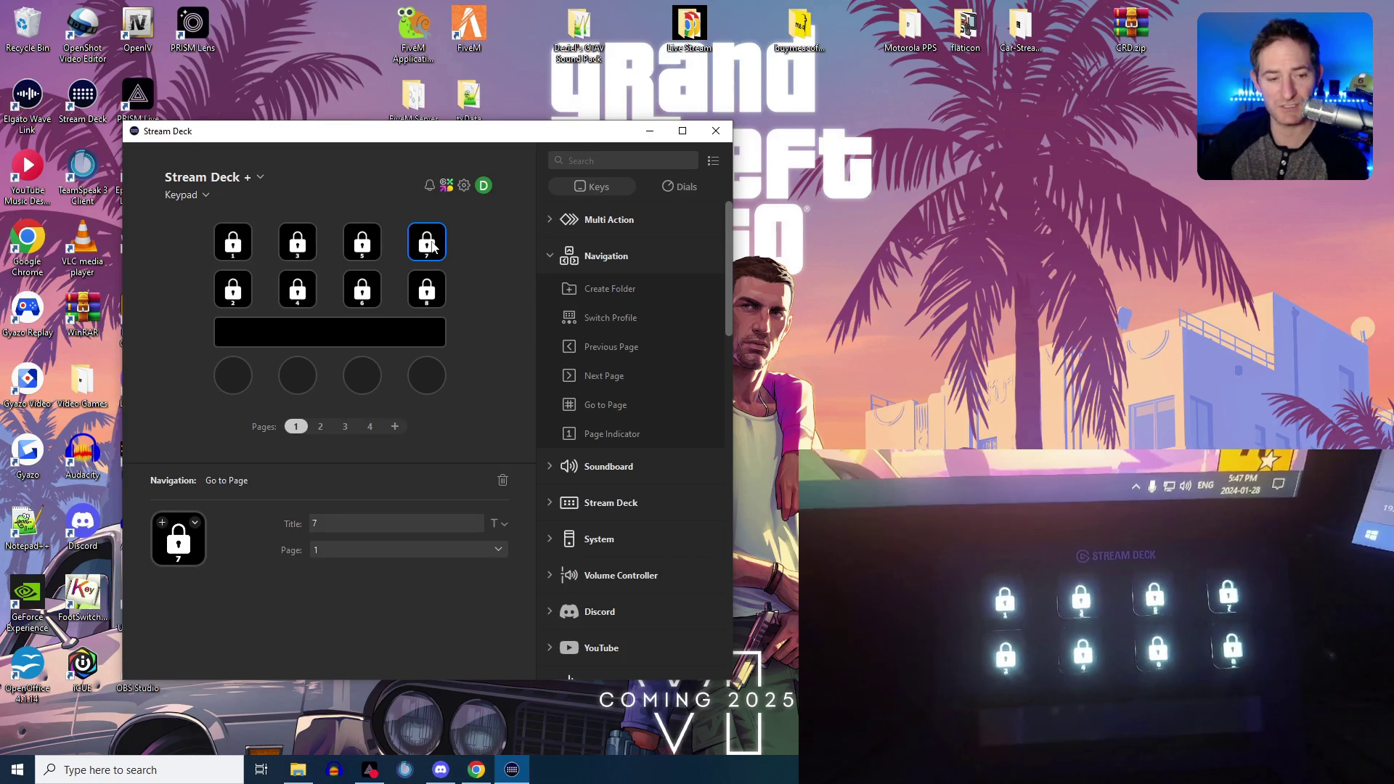
# Step: Trace the code: key 4 leads to page 2, key 4 to page 3, and key 1 to page 4
pyautogui.click(299, 294)
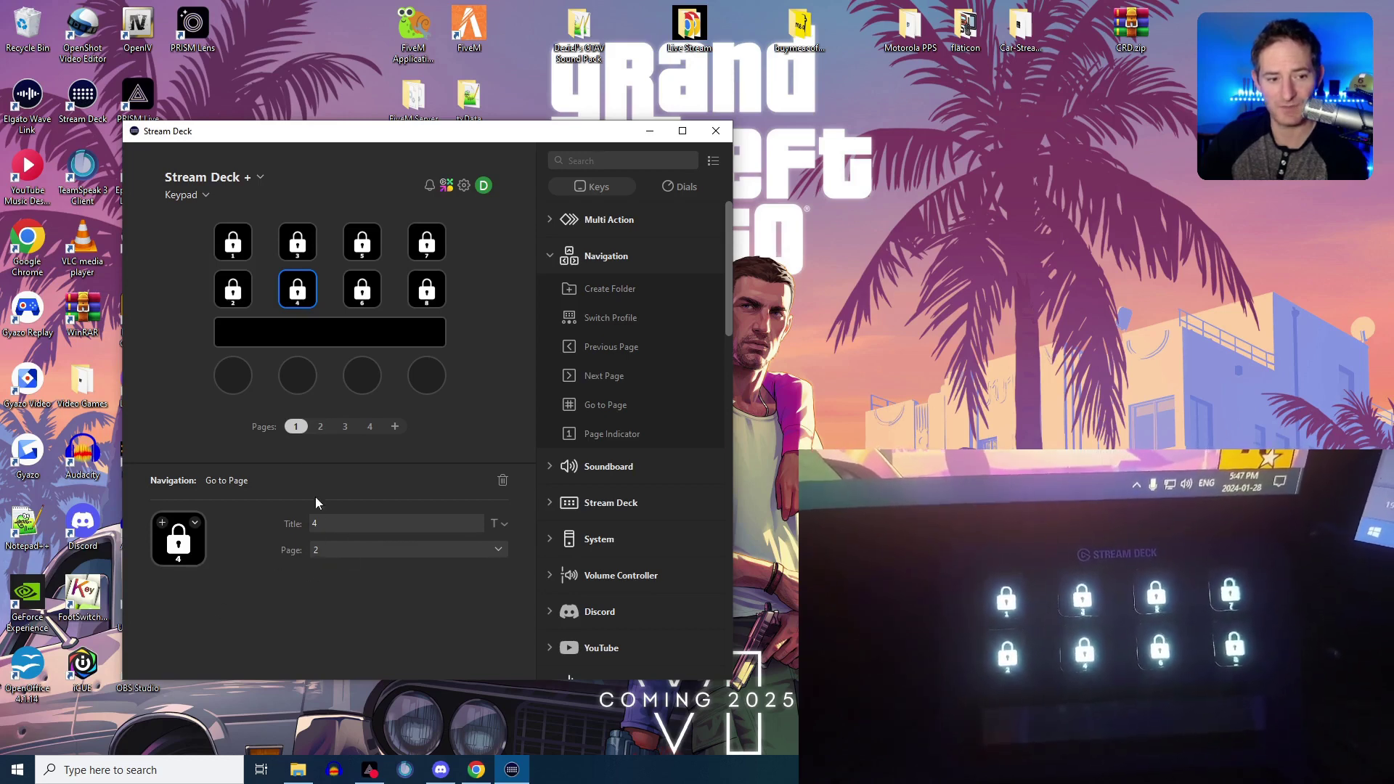
pyautogui.click(321, 426)
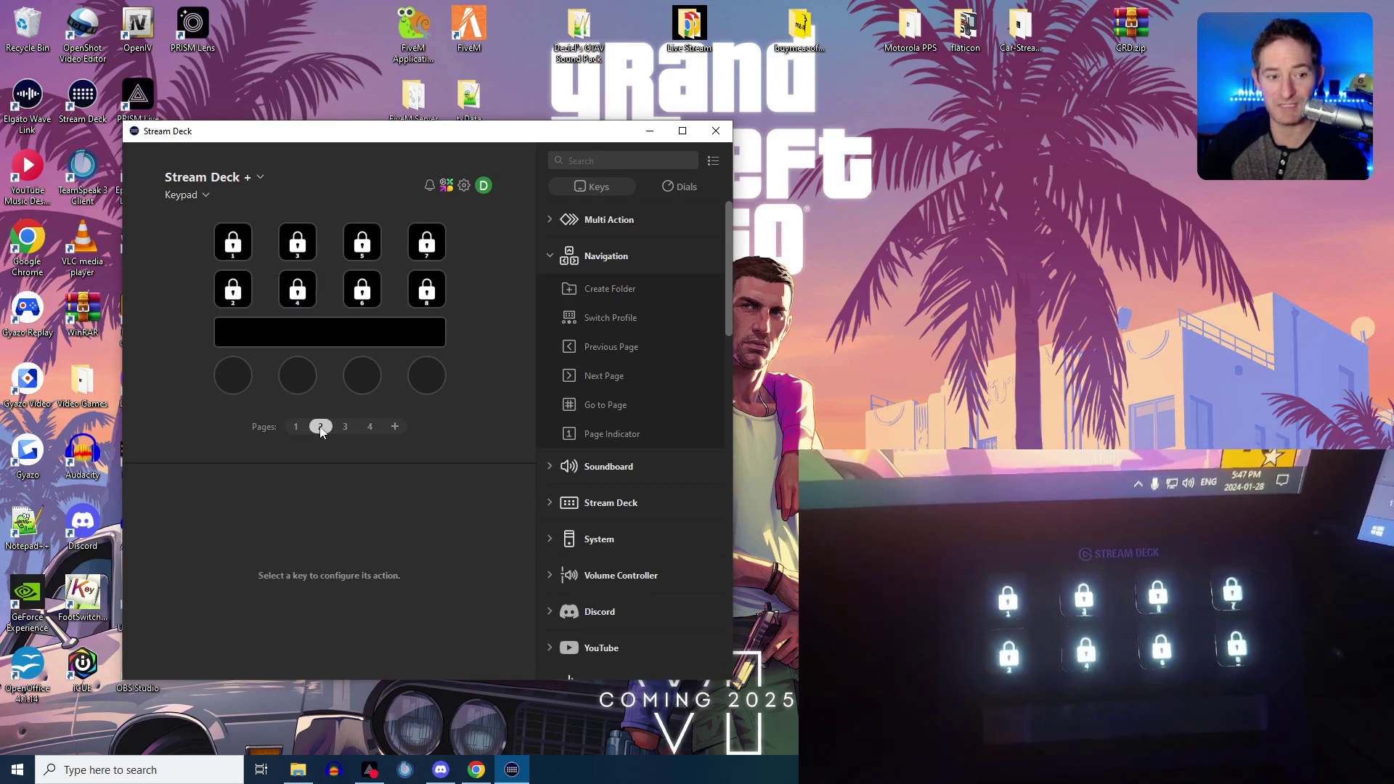
pyautogui.click(299, 294)
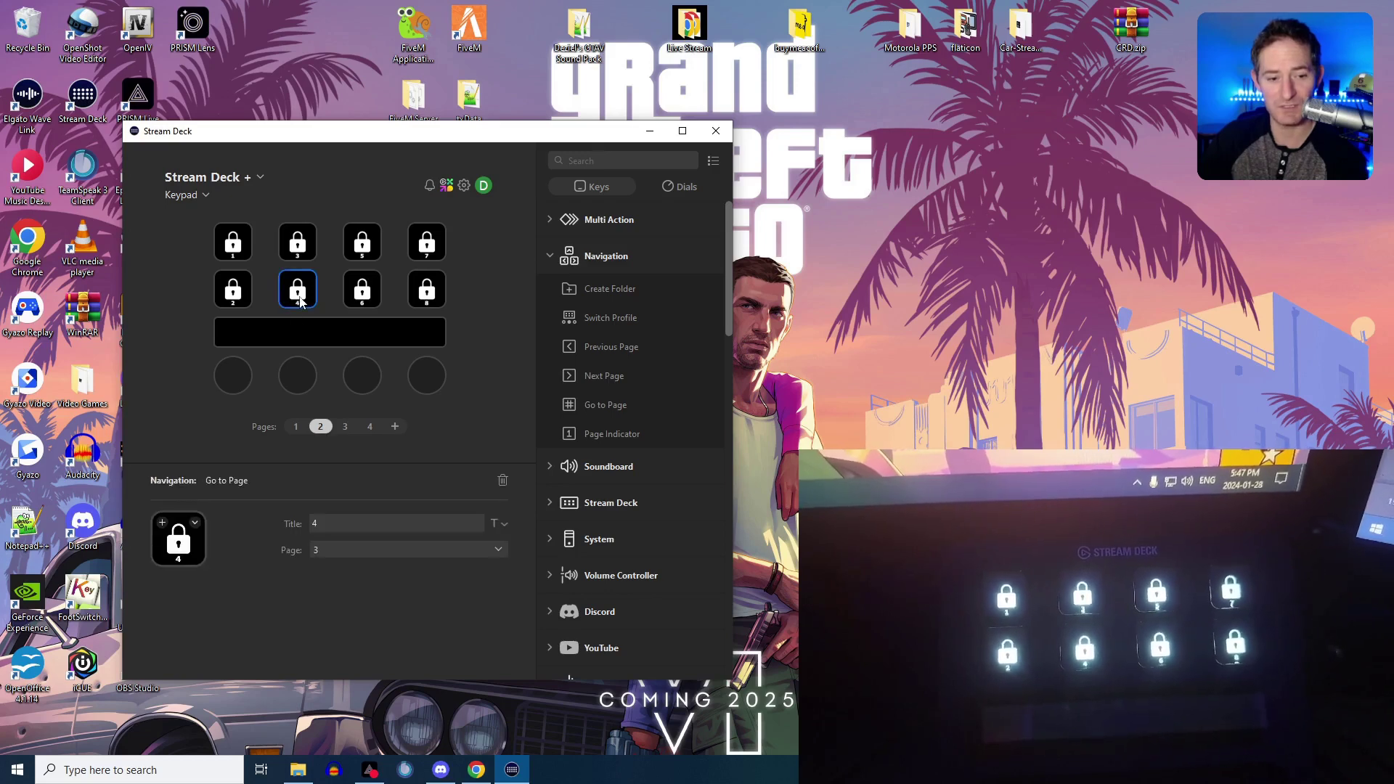
pyautogui.click(344, 428)
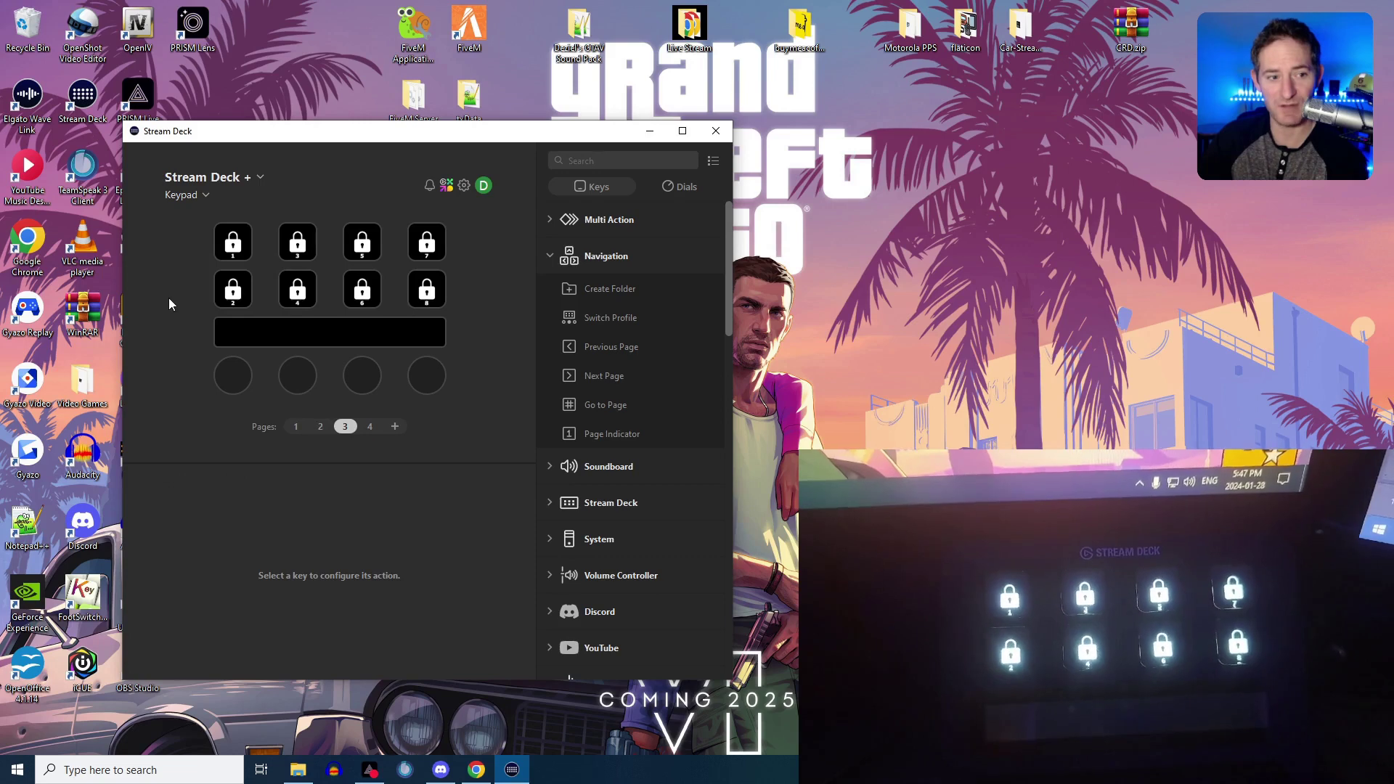
pyautogui.click(237, 244)
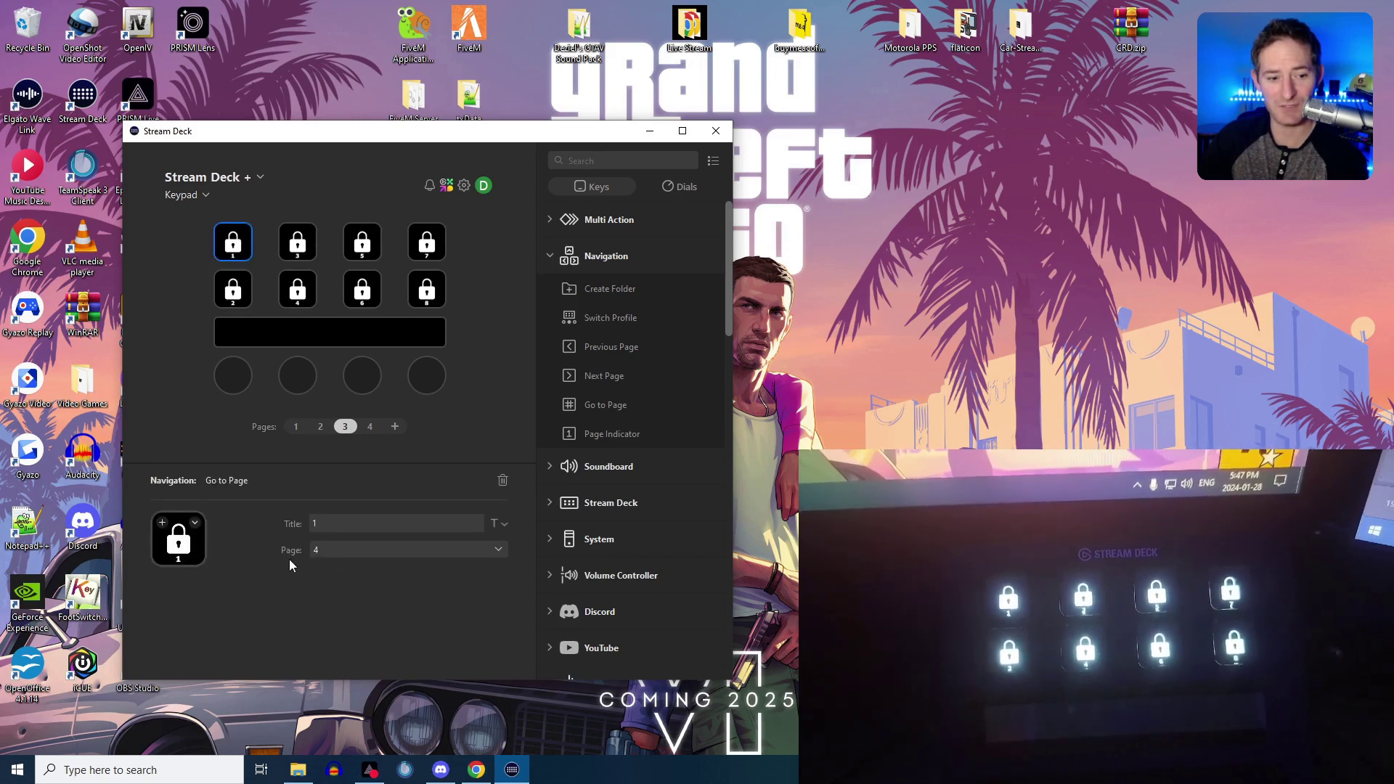
pyautogui.click(370, 427)
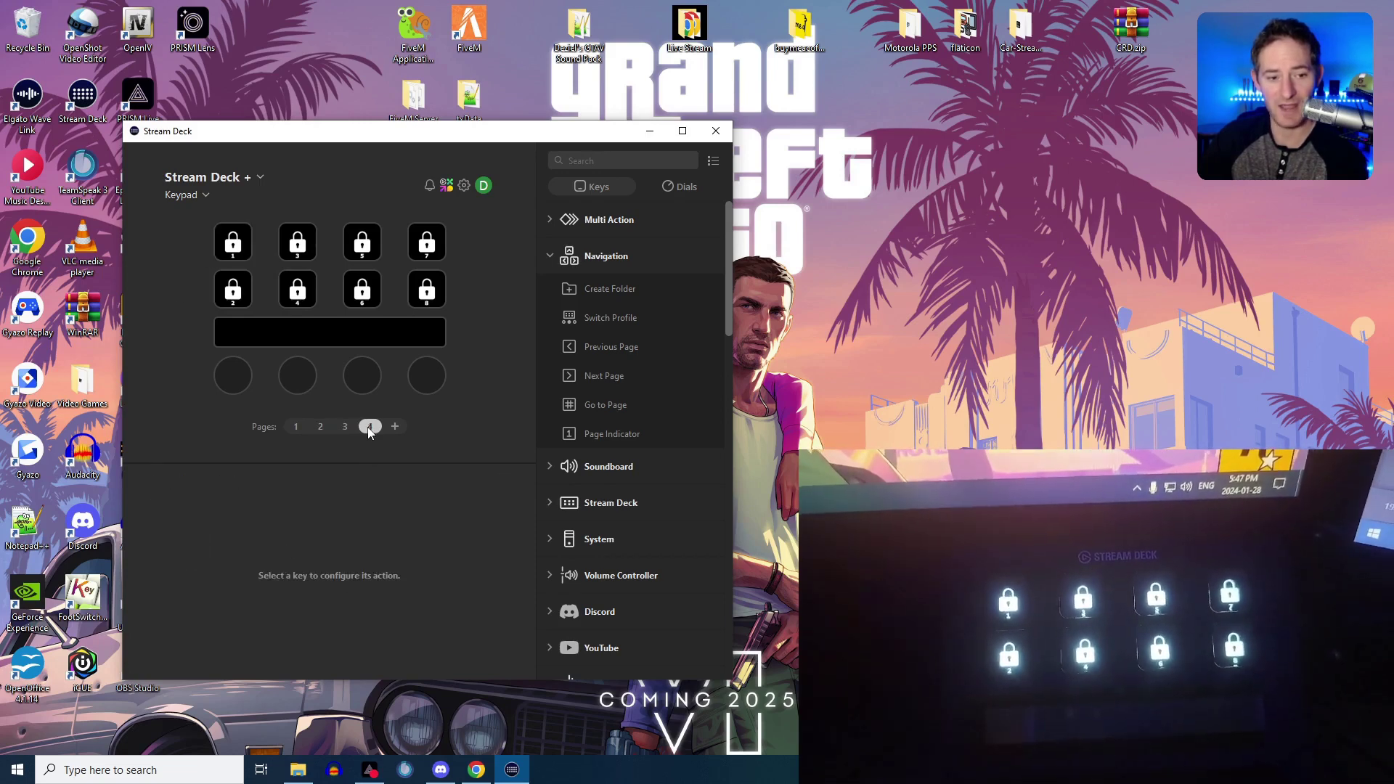
pyautogui.click(428, 251)
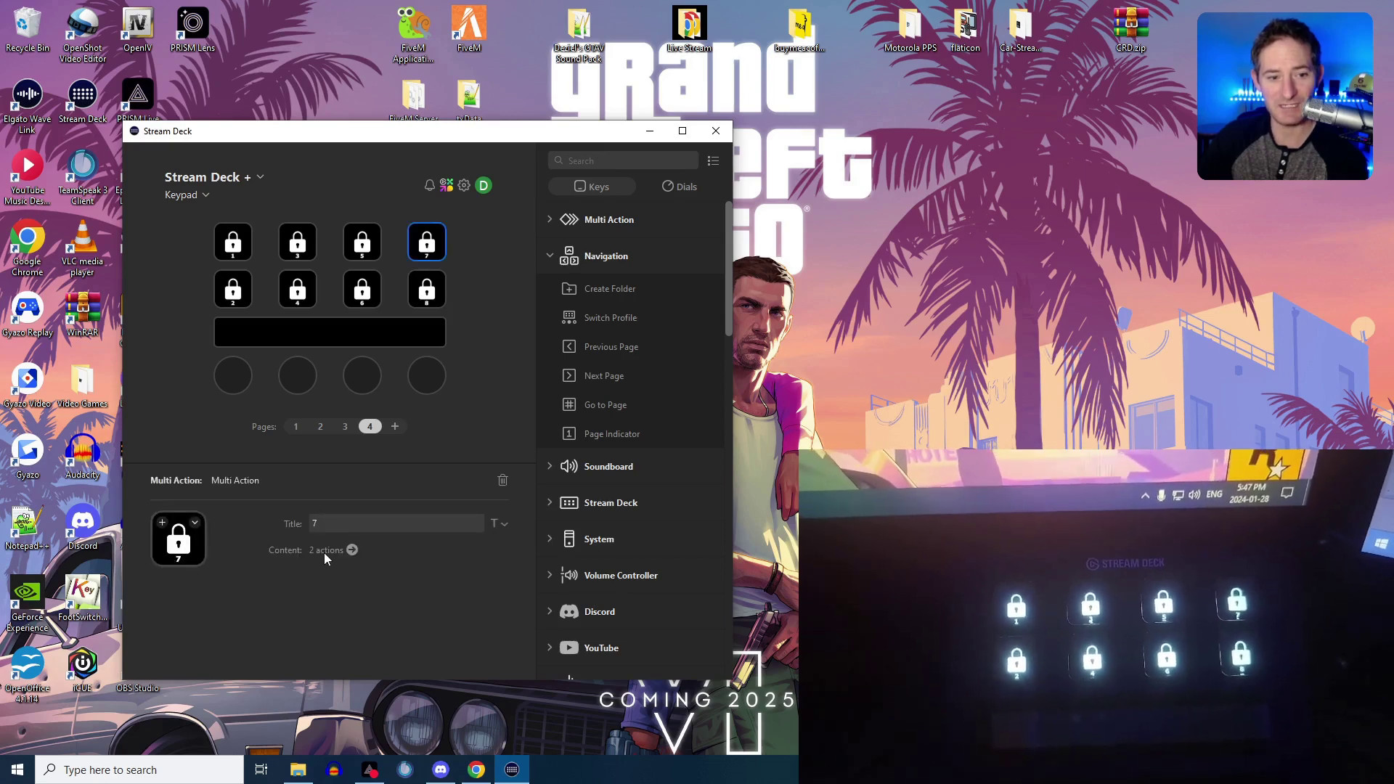
pyautogui.click(351, 550)
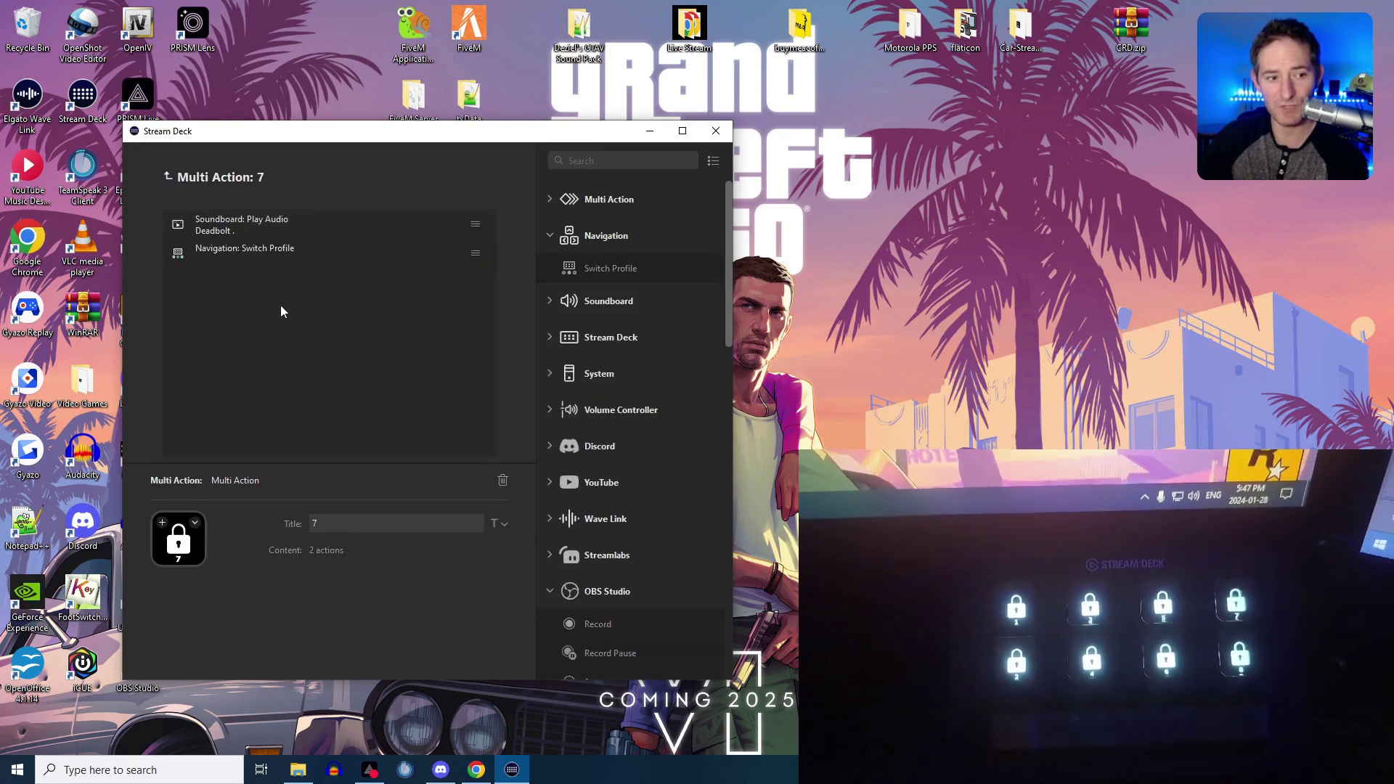
pyautogui.click(251, 228)
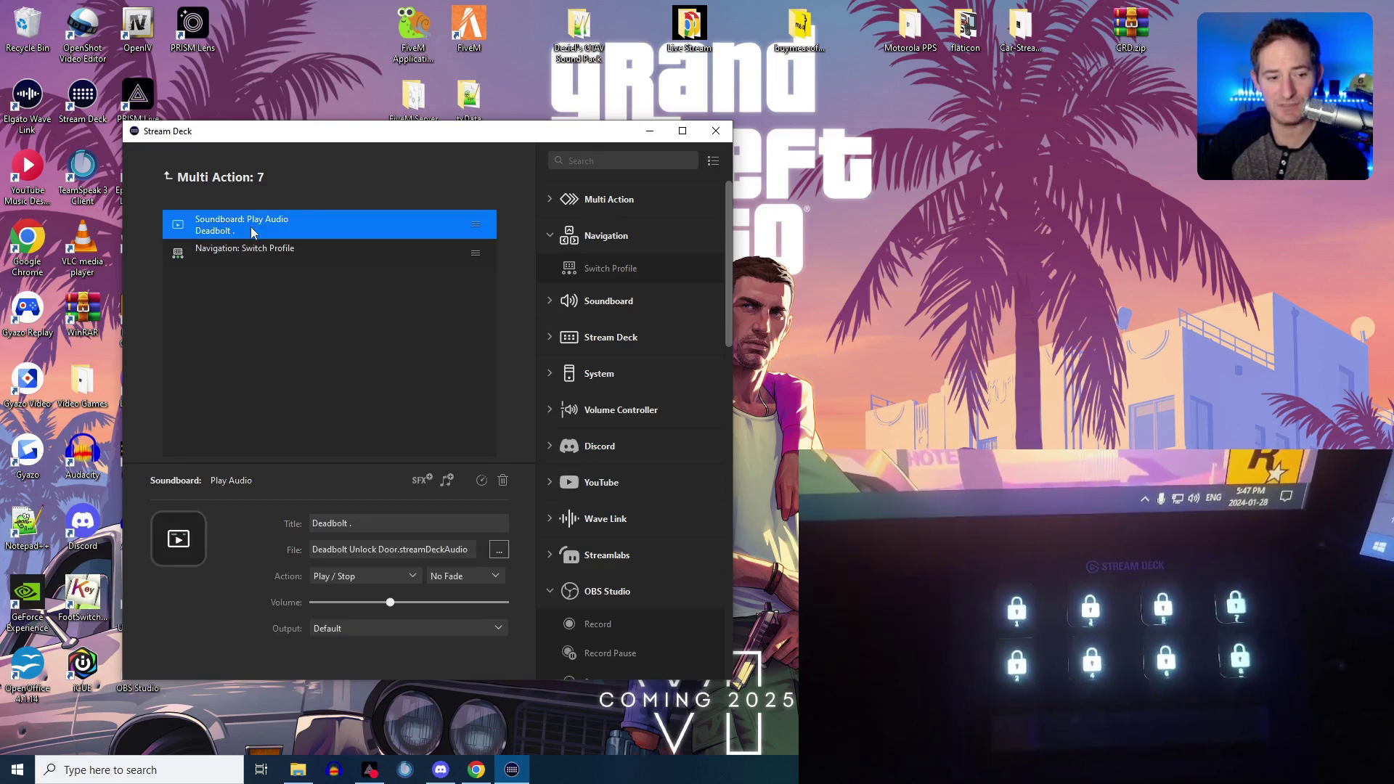
pyautogui.click(251, 254)
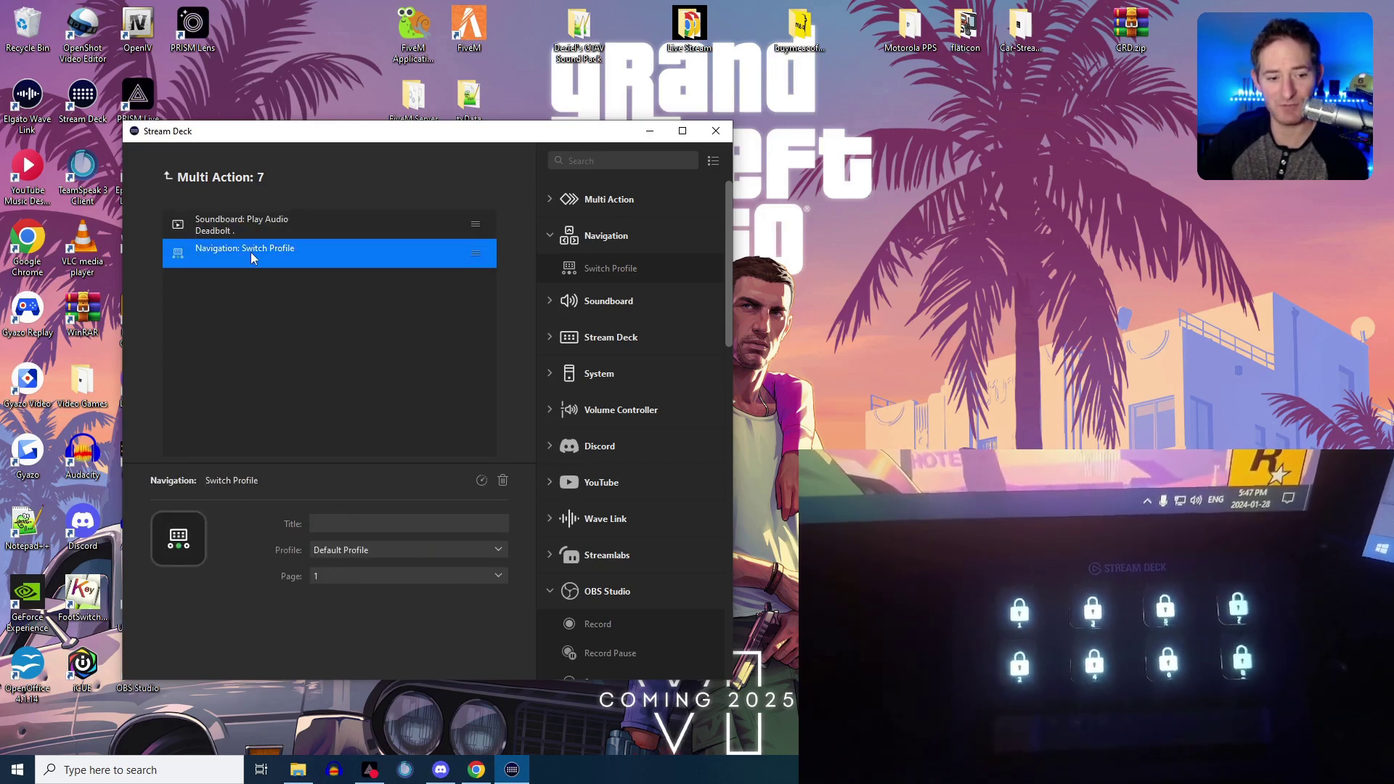
pyautogui.click(167, 182)
pyautogui.click(174, 280)
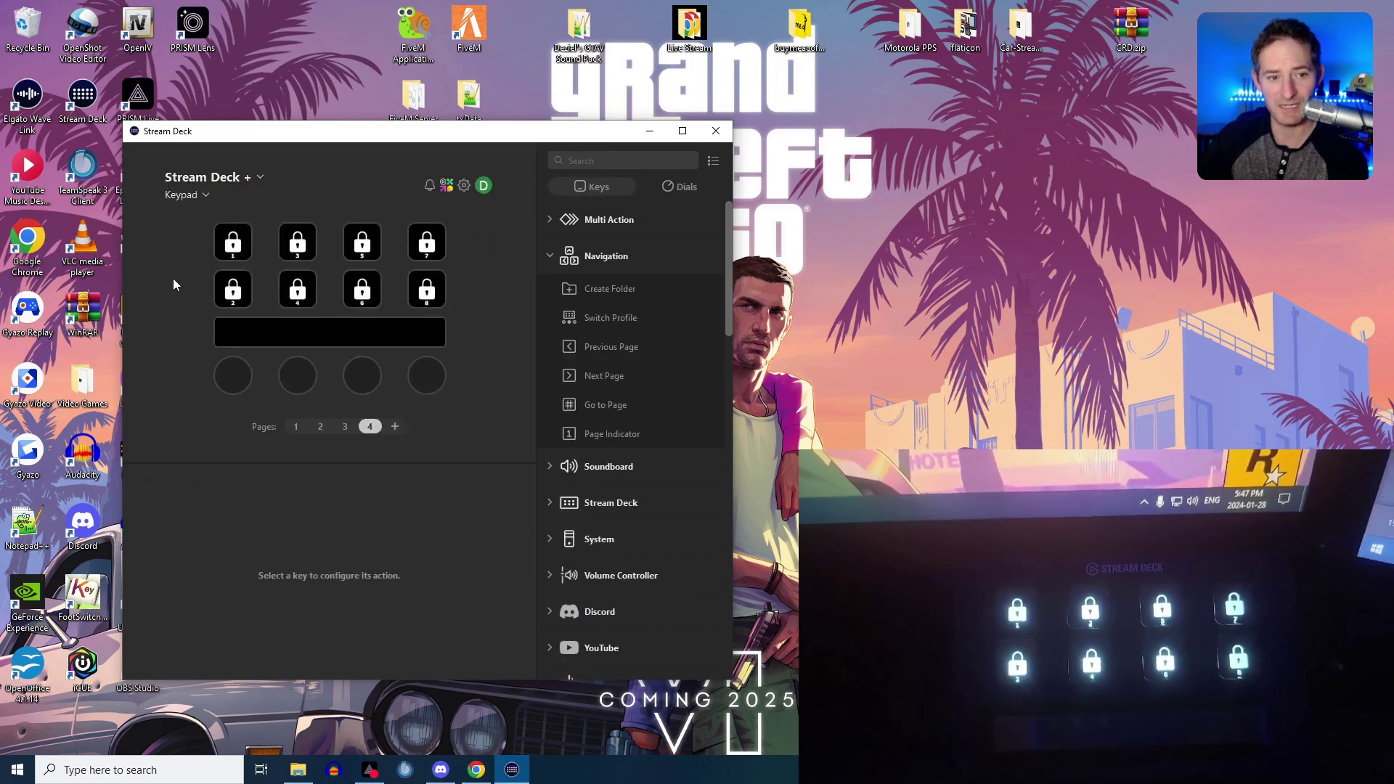
# Step: Switch the Stream Deck + back to the Default Profile
pyautogui.click(204, 195)
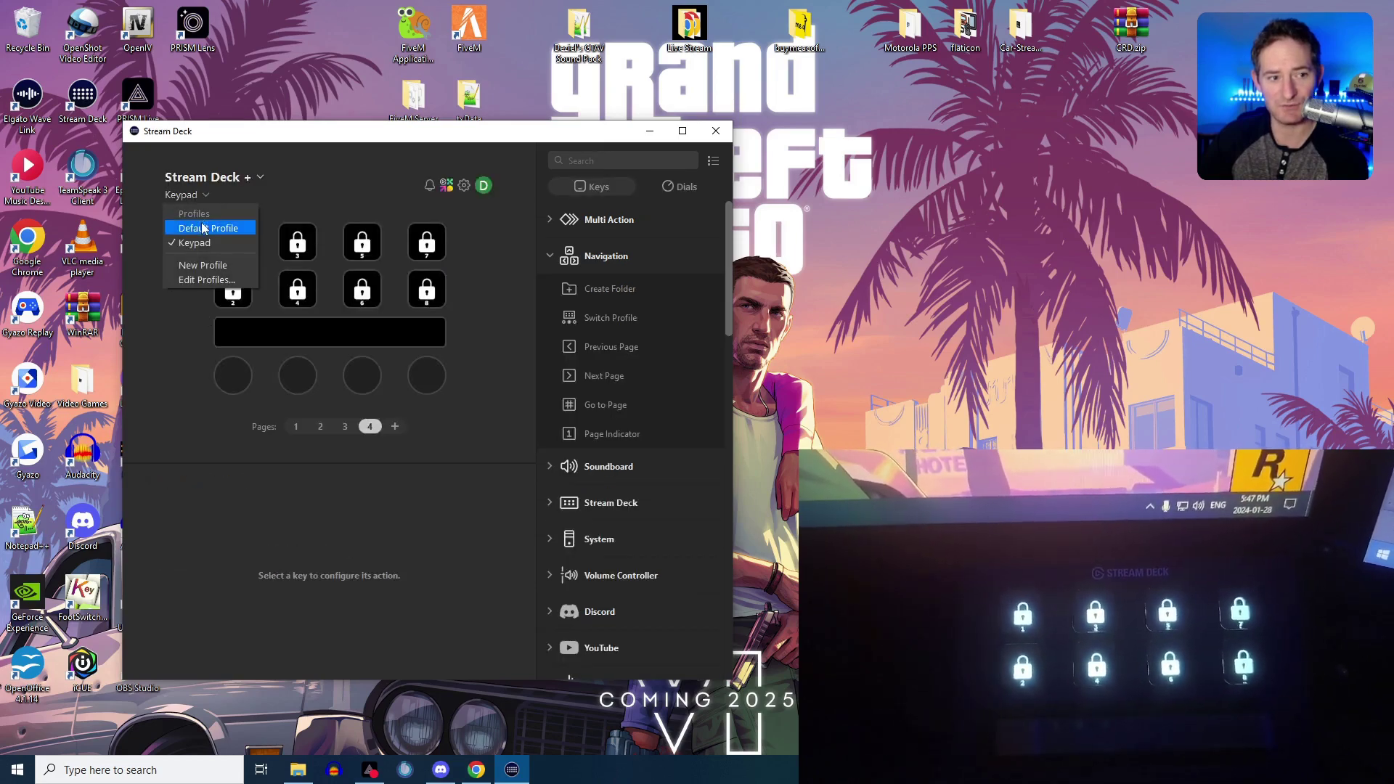
pyautogui.click(204, 229)
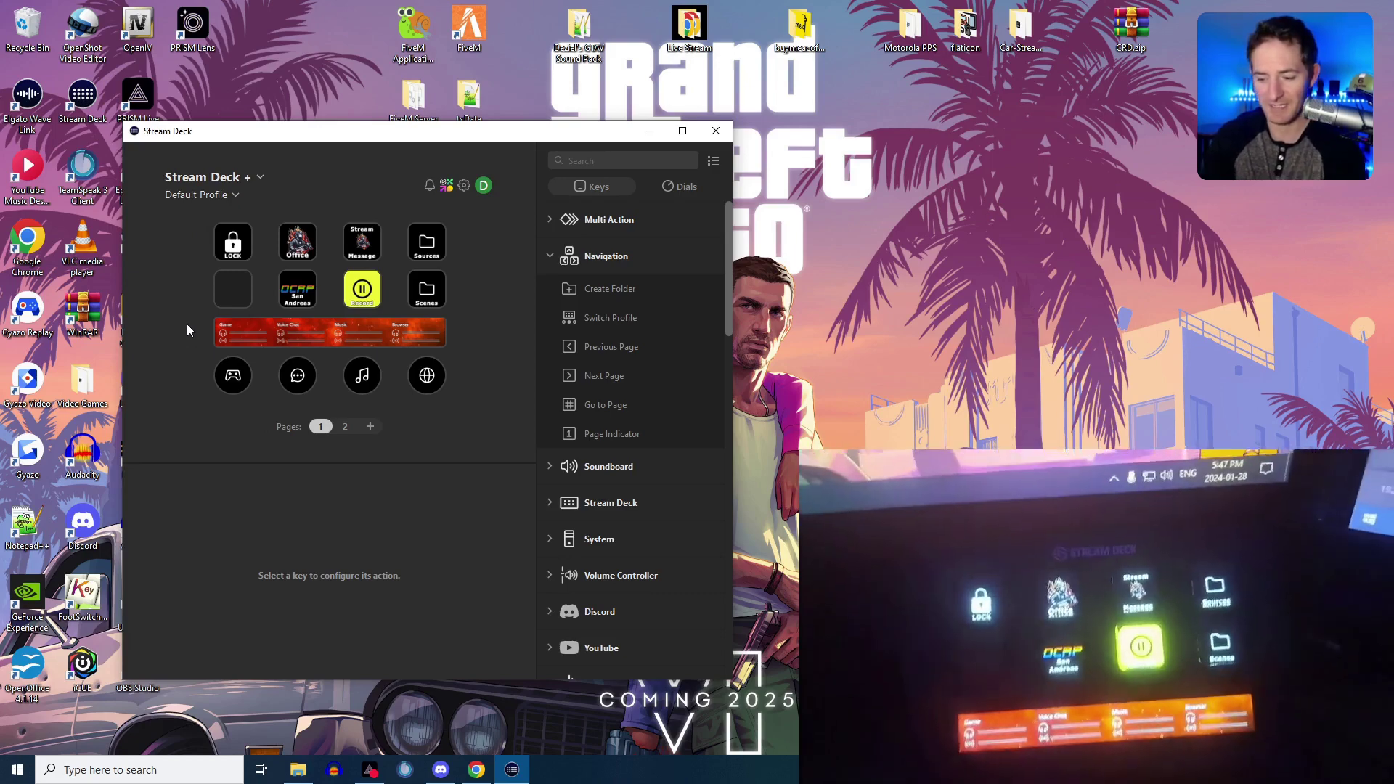